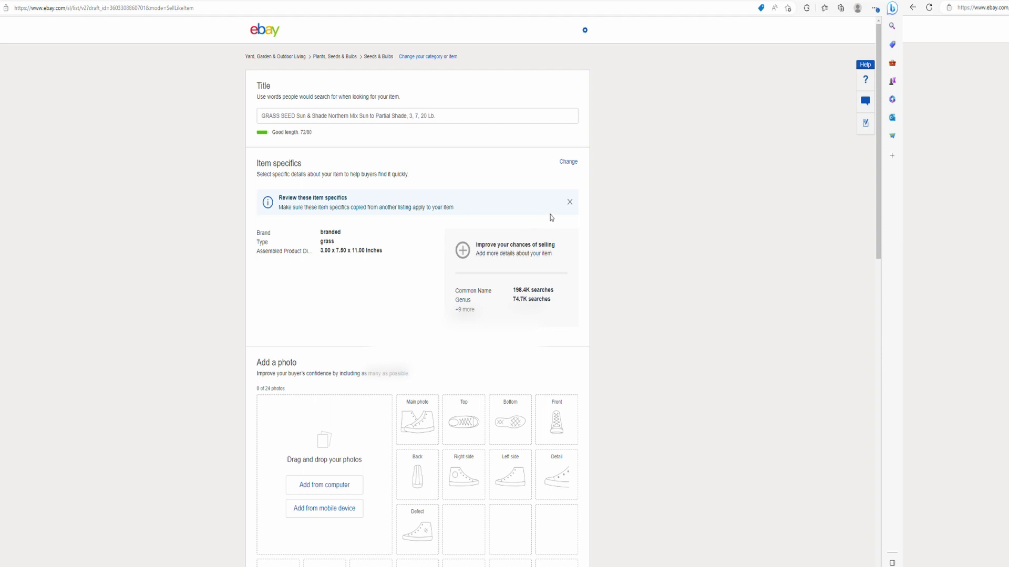
# Dismiss the item specifics review notice and remove the duplicate blue-bordered instruction image from the listing photos
pyautogui.click(570, 205)
pyautogui.scroll(-2, 347, 352)
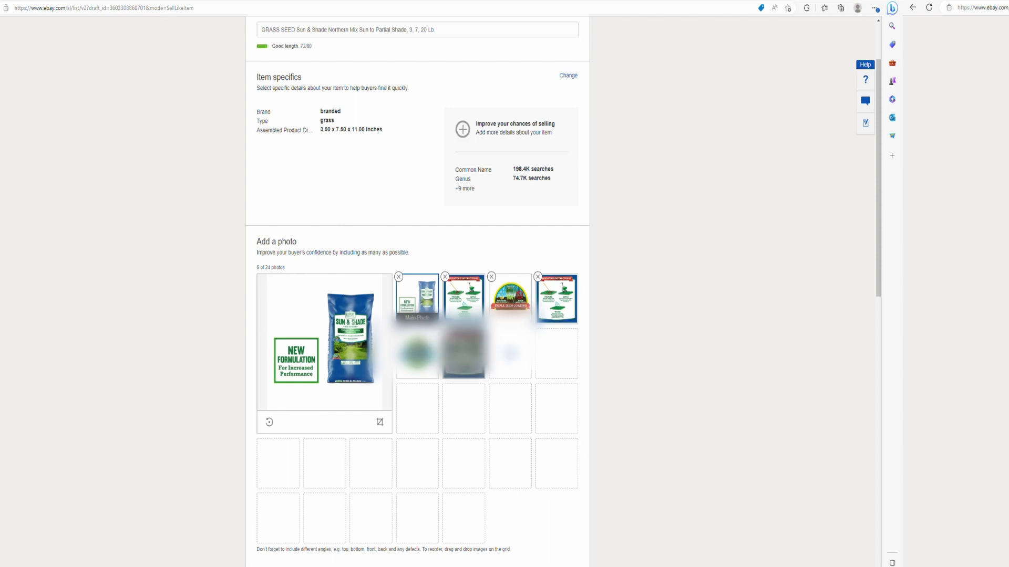
pyautogui.click(538, 277)
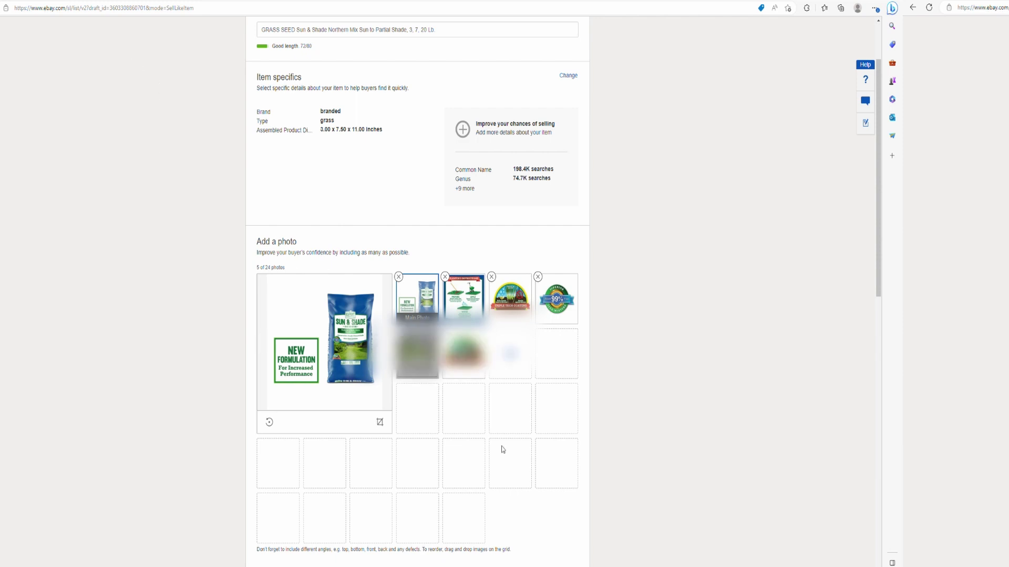
pyautogui.moveTo(463, 298)
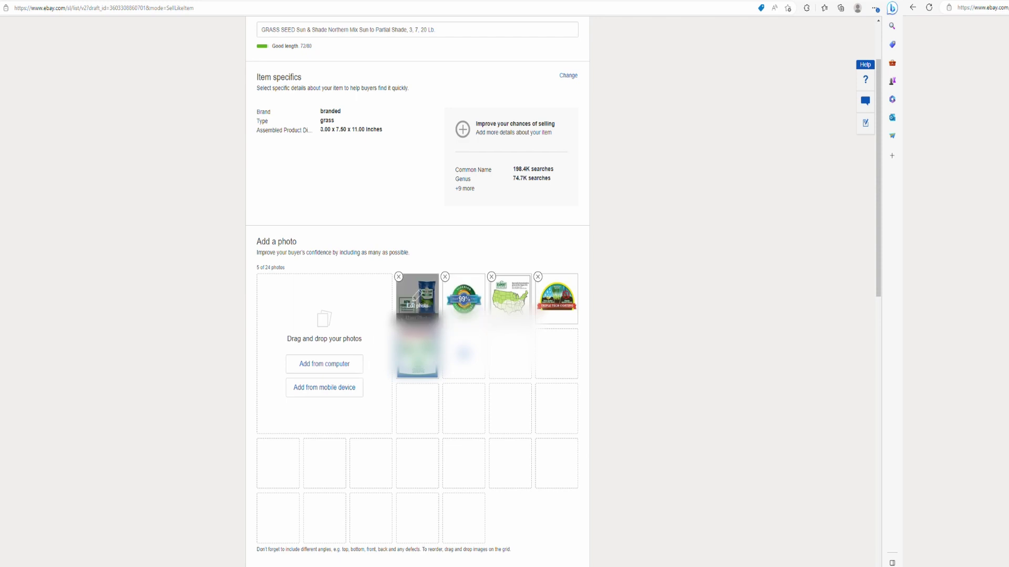
pyautogui.scroll(-5, 213, 409)
pyautogui.scroll(6, 214, 410)
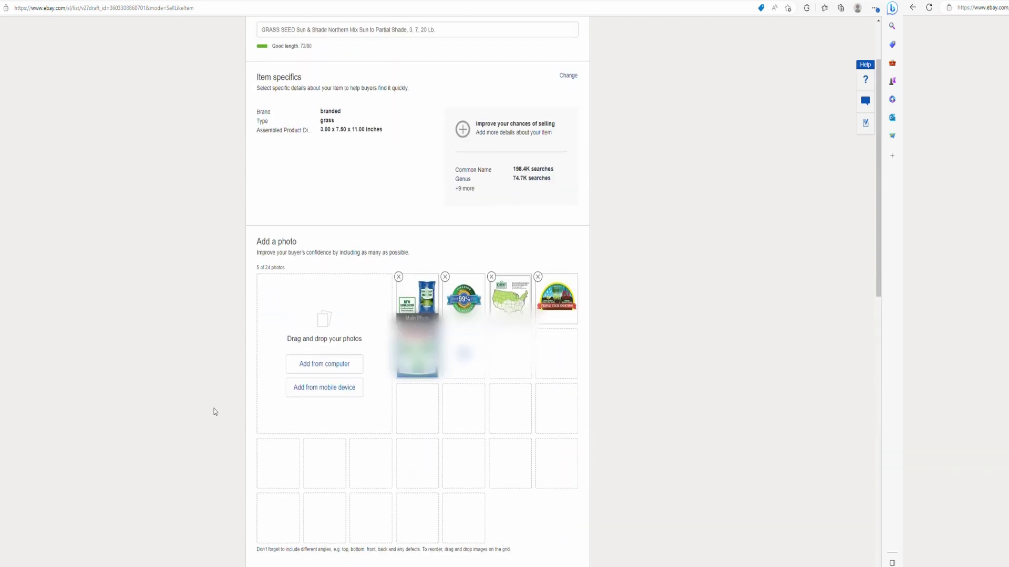
pyautogui.scroll(-5, 498, 404)
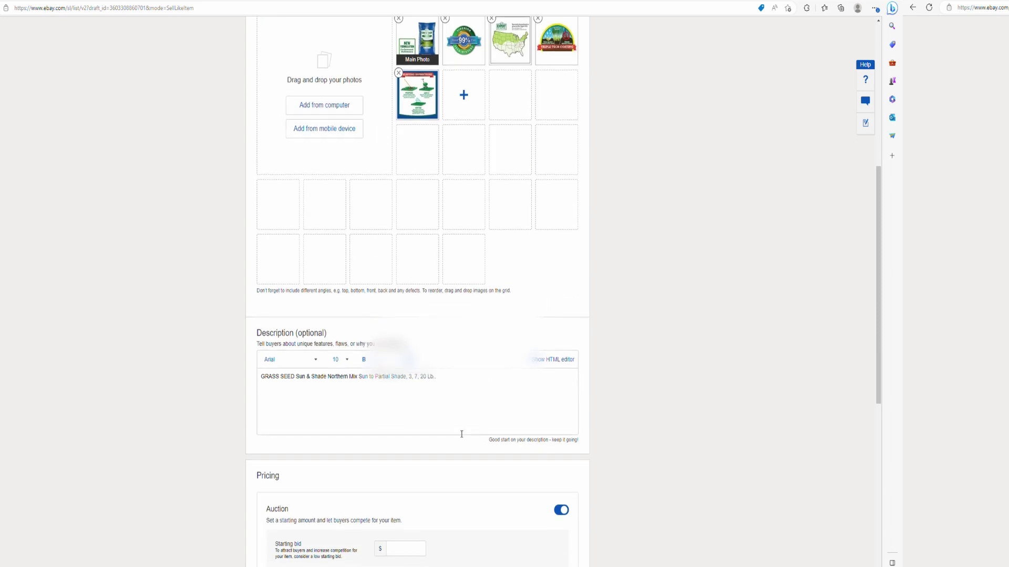
# Show the plain seed bag image on the Walmart page and remove the duplicate map and New Formulation photos from the eBay listing
pyautogui.hotkey('ctrl', 'Tab')
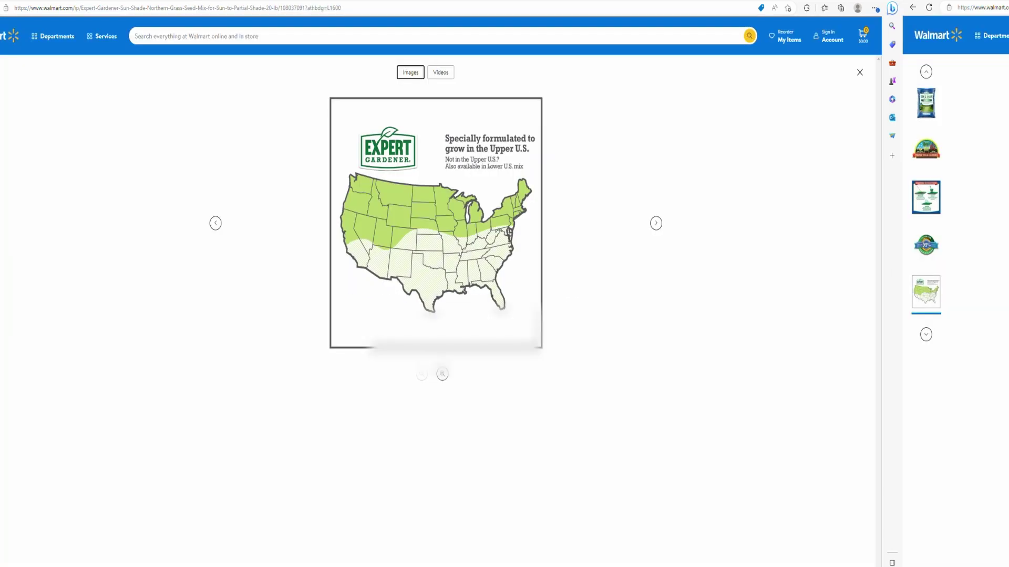
pyautogui.click(933, 99)
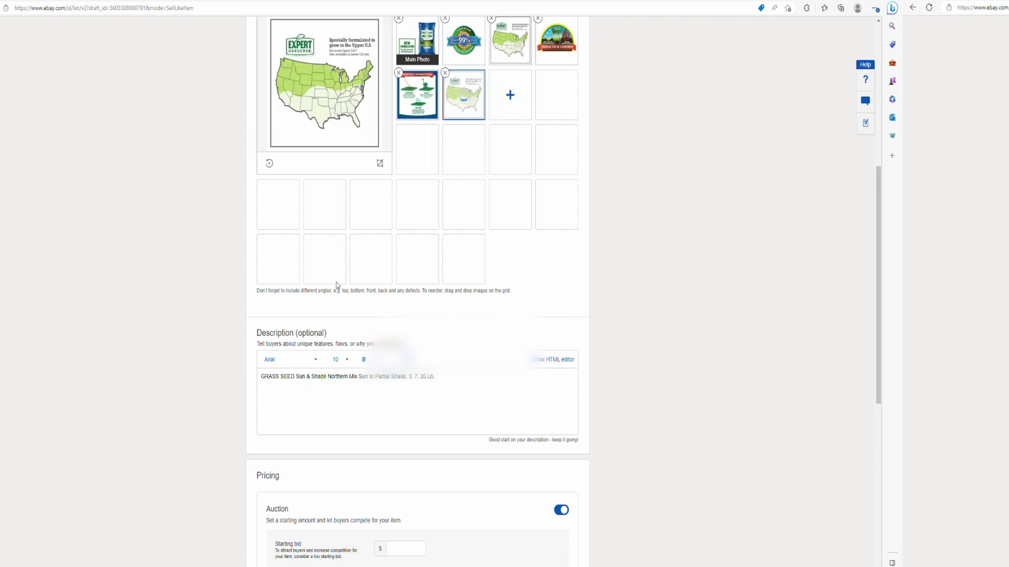
pyautogui.click(445, 73)
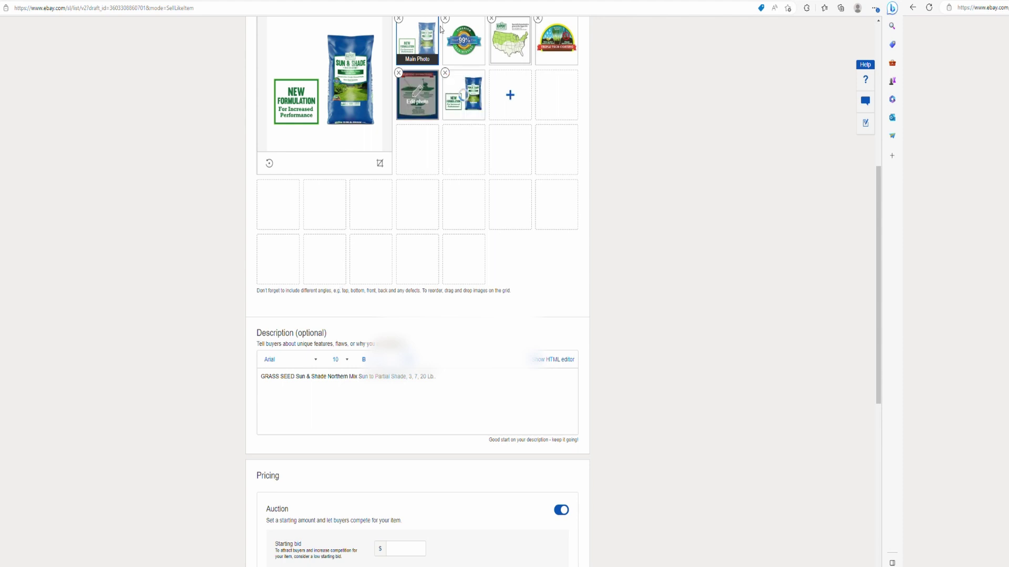
pyautogui.click(446, 74)
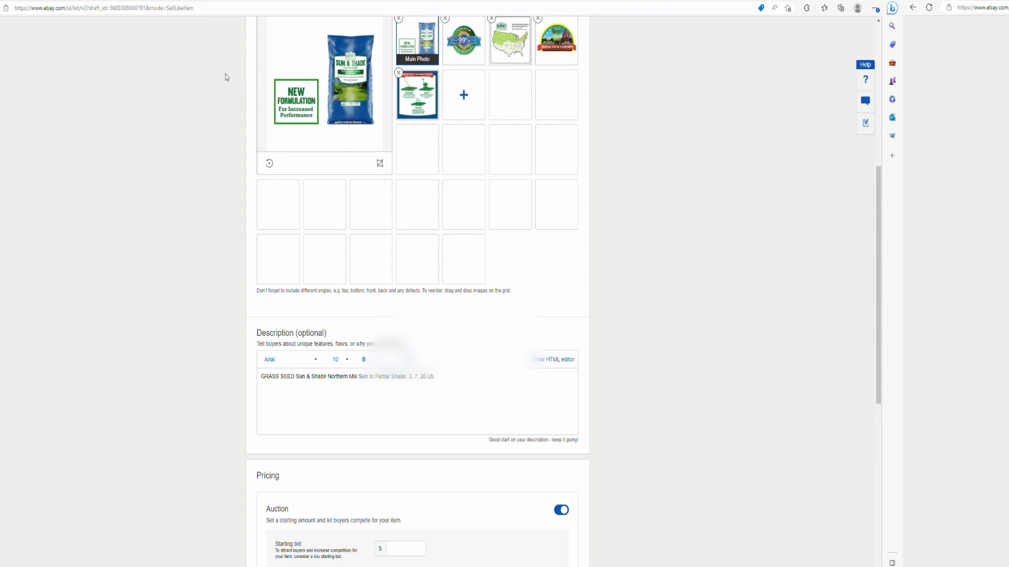
# Add the plain Sun & Shade bag image from Walmart to the eBay listing and arrange it first as the main photo
pyautogui.click(87, 2)
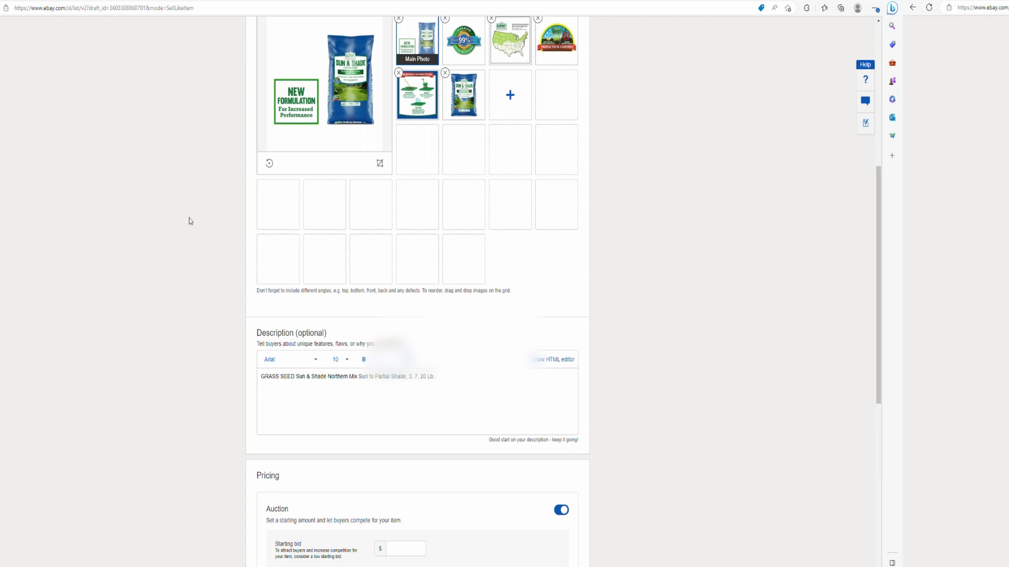
pyautogui.scroll(5, 190, 220)
pyautogui.moveTo(463, 353); pyautogui.dragTo(510, 297)
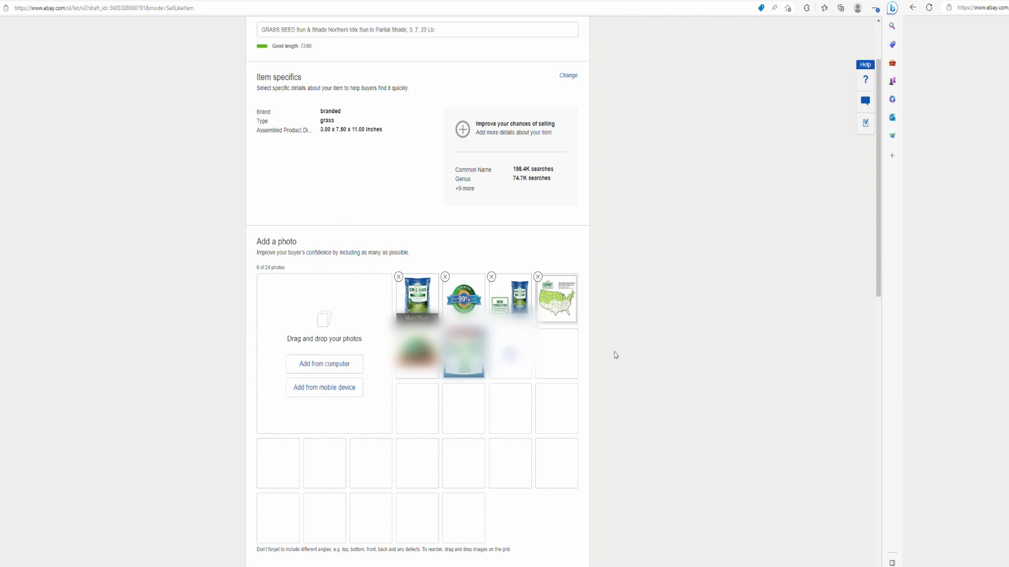
# Switch to the Walmart page, close the image viewer and copy the full product details paragraph with its bullet list
pyautogui.scroll(-6, 226, 410)
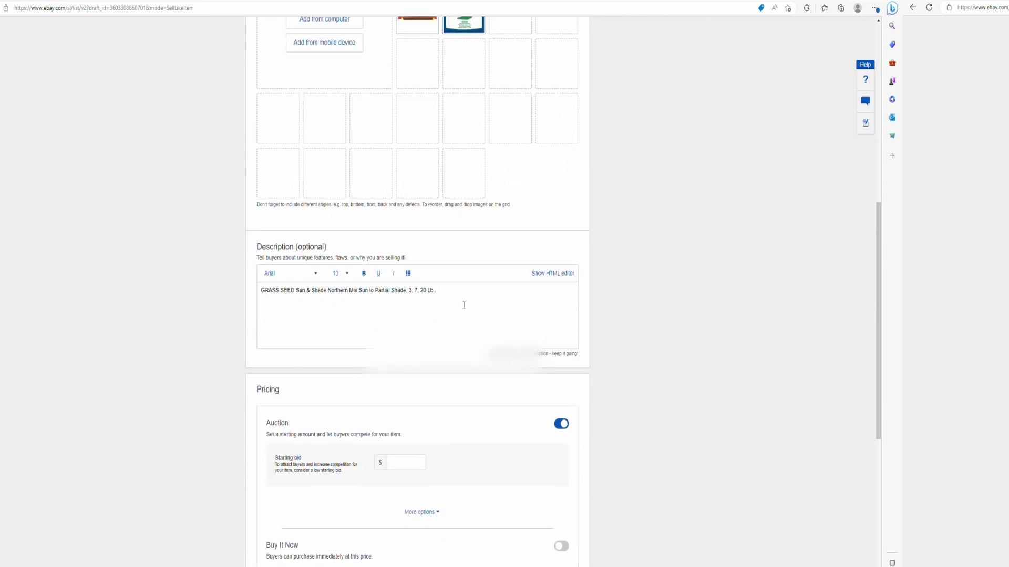
pyautogui.click(466, 299)
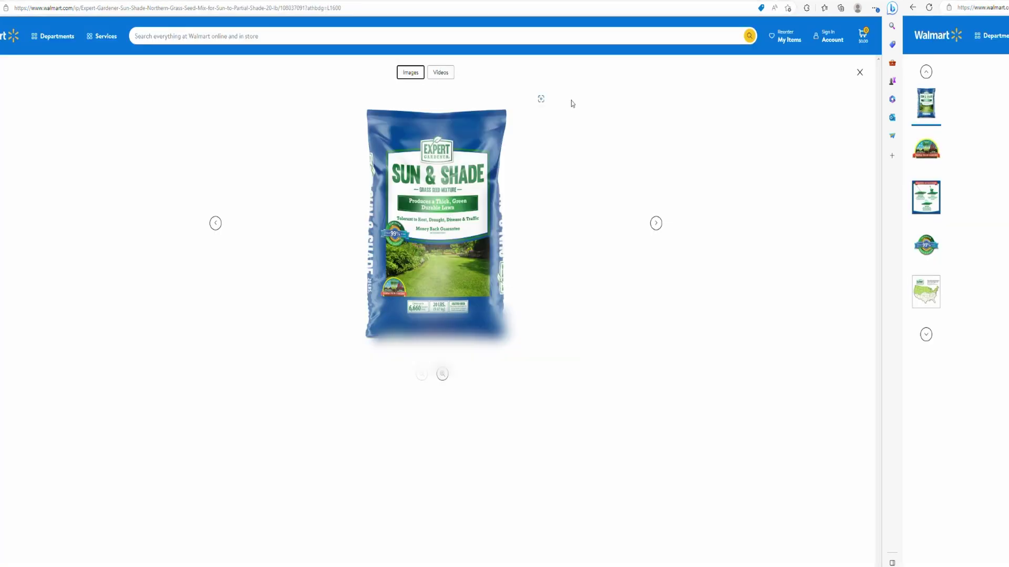
pyautogui.click(859, 75)
pyautogui.scroll(-10, 266, 506)
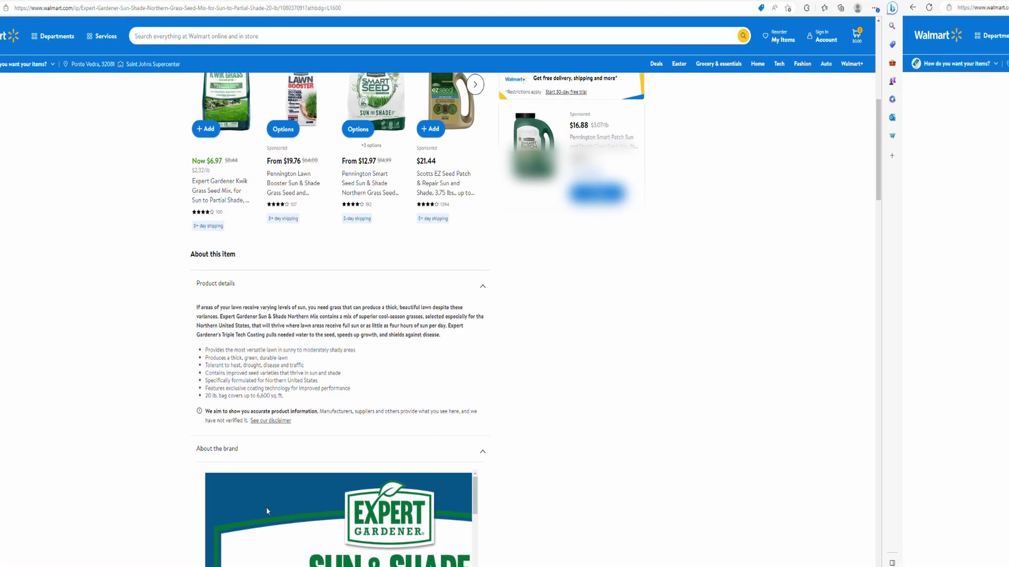
pyautogui.scroll(5, 267, 509)
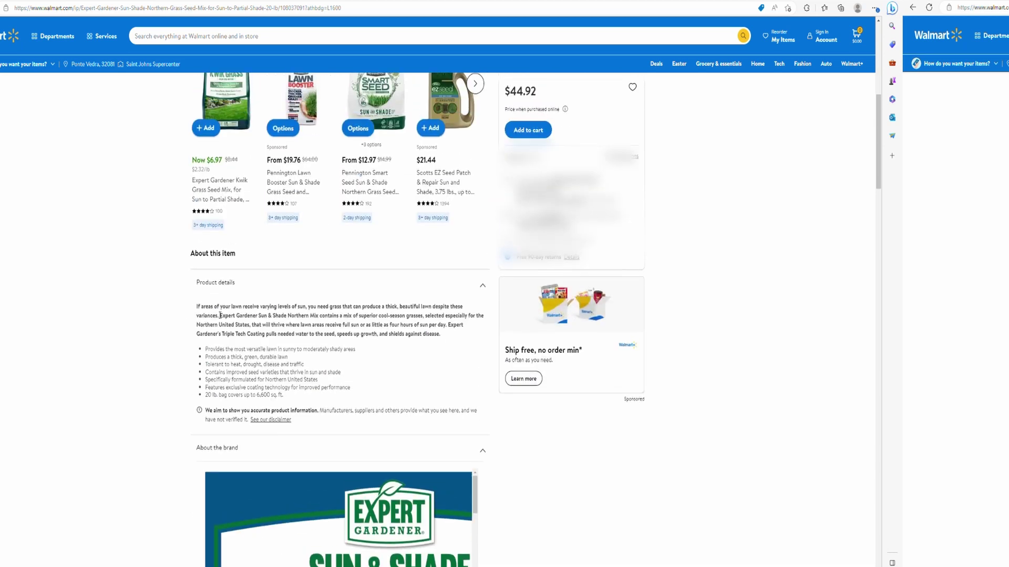
pyautogui.click(482, 286)
pyautogui.click(482, 286)
pyautogui.moveTo(197, 305); pyautogui.dragTo(325, 393)
pyautogui.hotkey('ctrl', 'c')
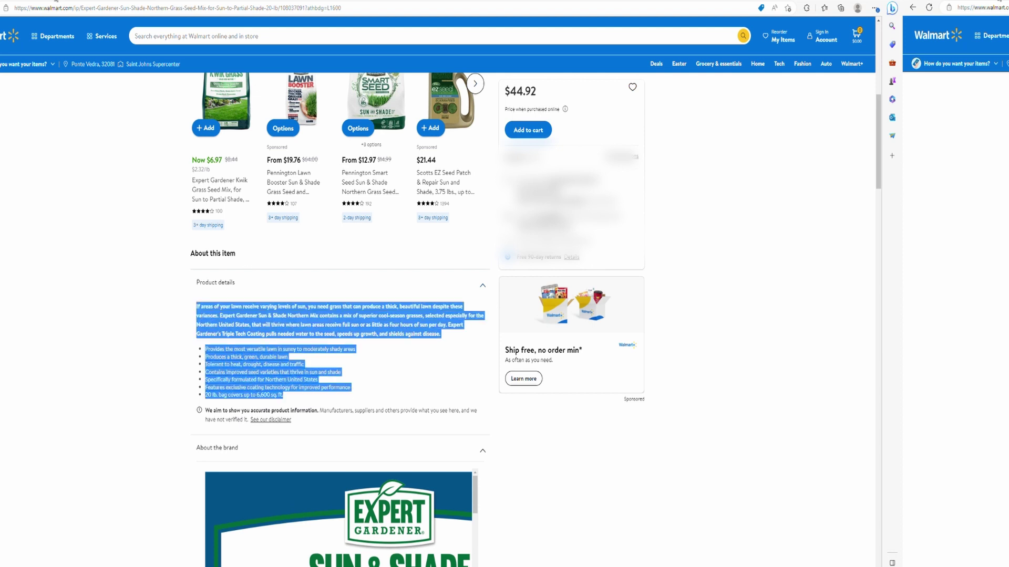
# Replace the eBay listing's description text with the copied Walmart product details
pyautogui.hotkey('ctrl', 'Tab')
pyautogui.click(284, 298)
pyautogui.hotkey('ctrl', 'a')
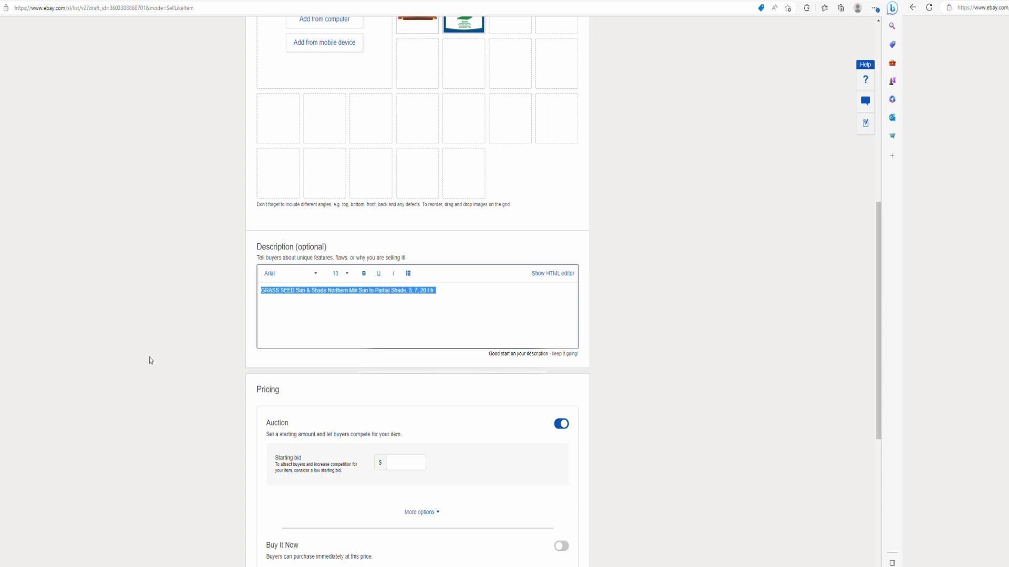
pyautogui.hotkey('ctrl', 'v')
pyautogui.scroll(-1, 357, 323)
pyautogui.scroll(-2, 357, 323)
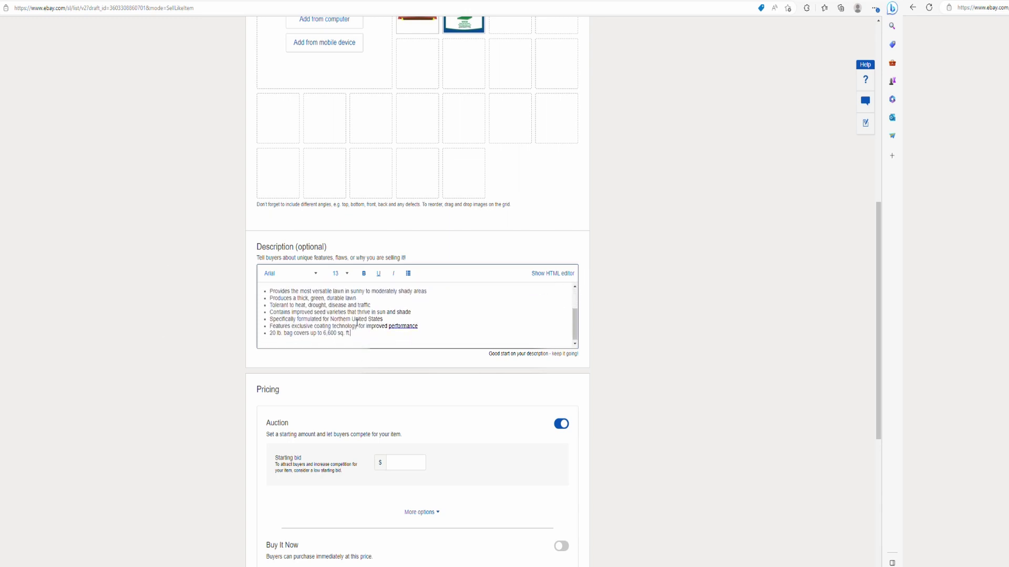
pyautogui.scroll(2, 357, 323)
pyautogui.scroll(-2, 356, 322)
# Switch the pricing from Auction to Buy It Now with a price of $57
pyautogui.scroll(-5, 330, 425)
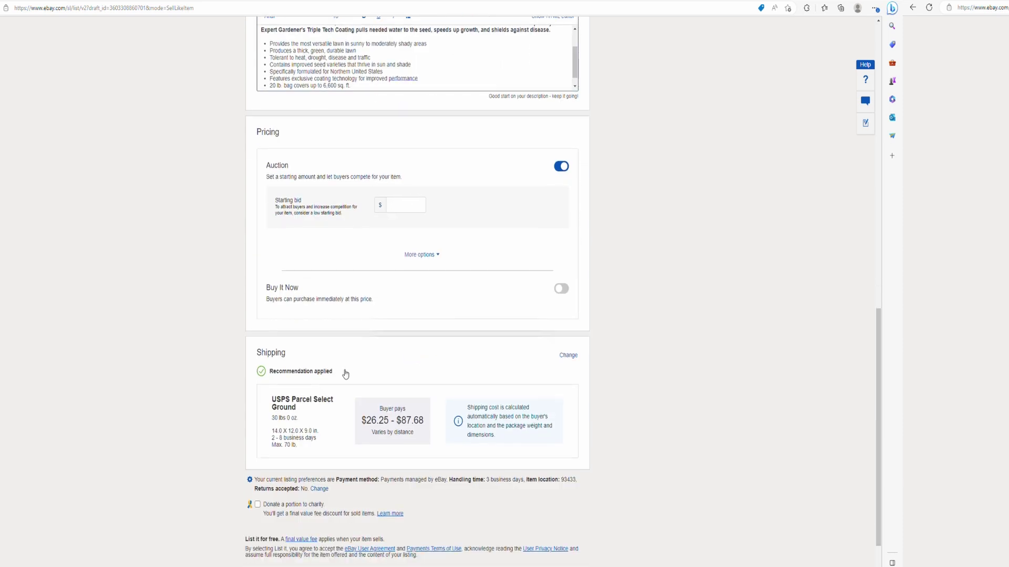
pyautogui.click(561, 166)
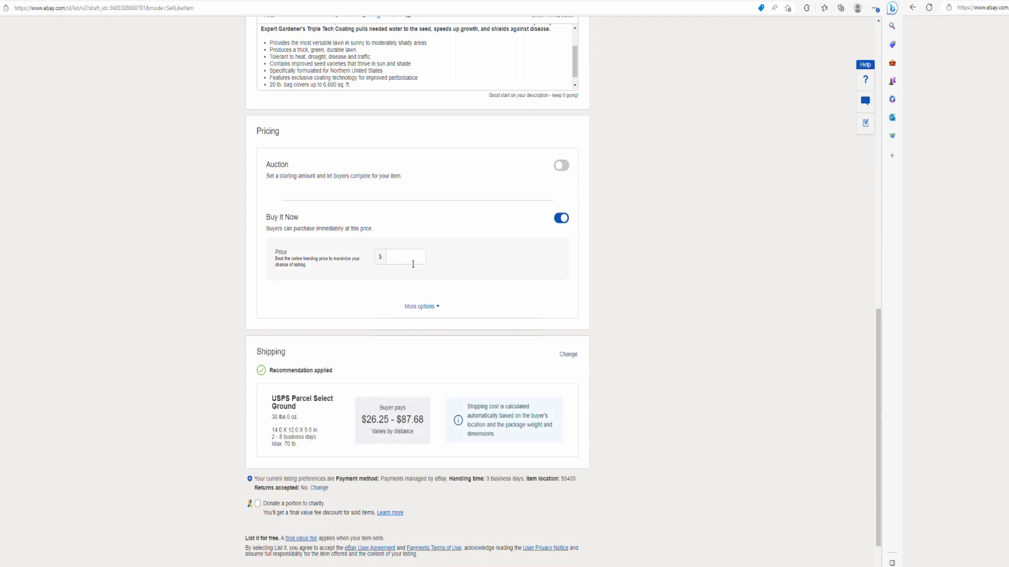
pyautogui.click(412, 259)
pyautogui.write('57')
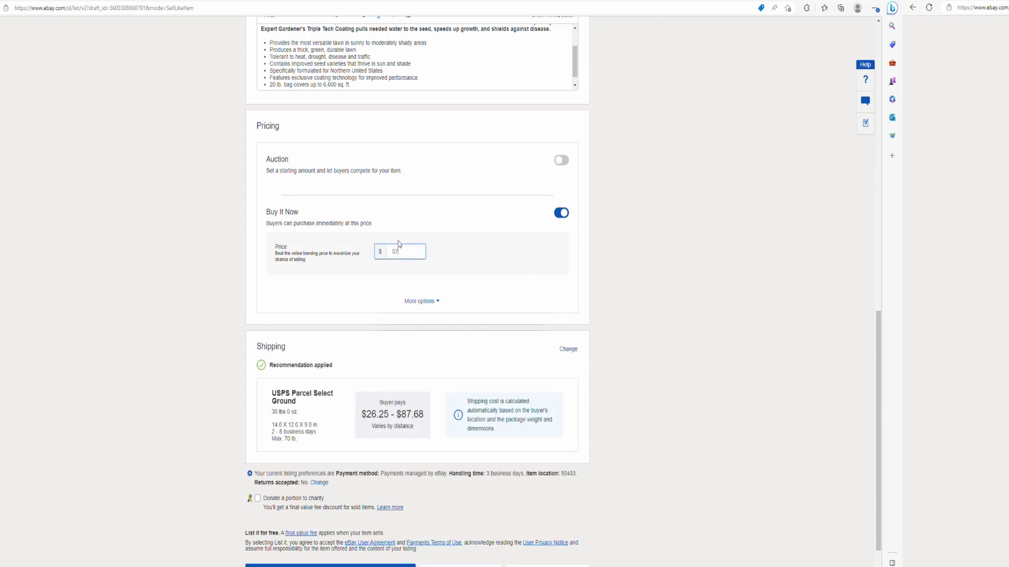
pyautogui.click(512, 290)
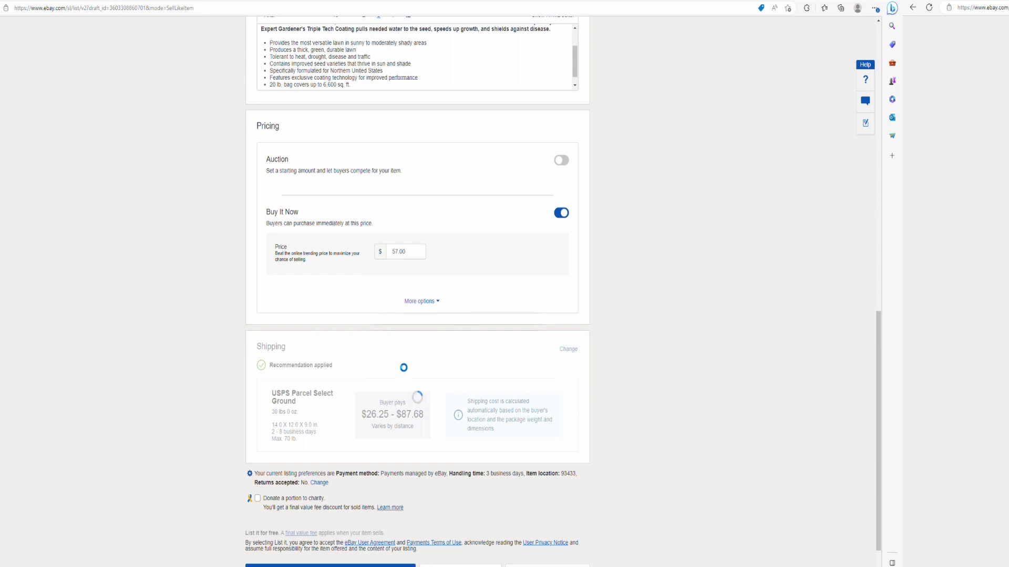
# Change the shipping to seller-paid so the buyer gets free shipping, and set the package weight to 24 lbs
pyautogui.click(567, 350)
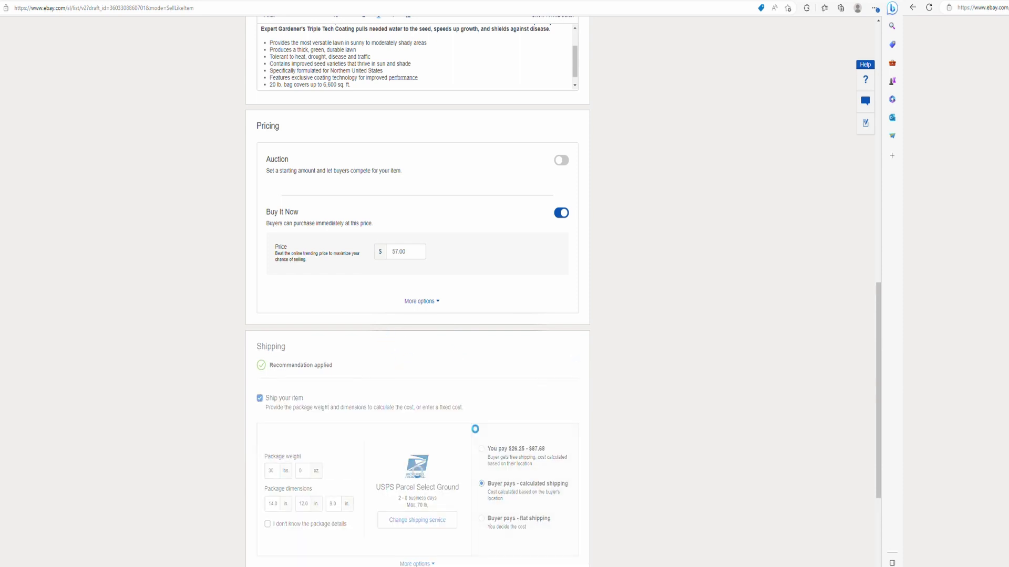
pyautogui.scroll(-3, 339, 420)
pyautogui.scroll(-1, 339, 420)
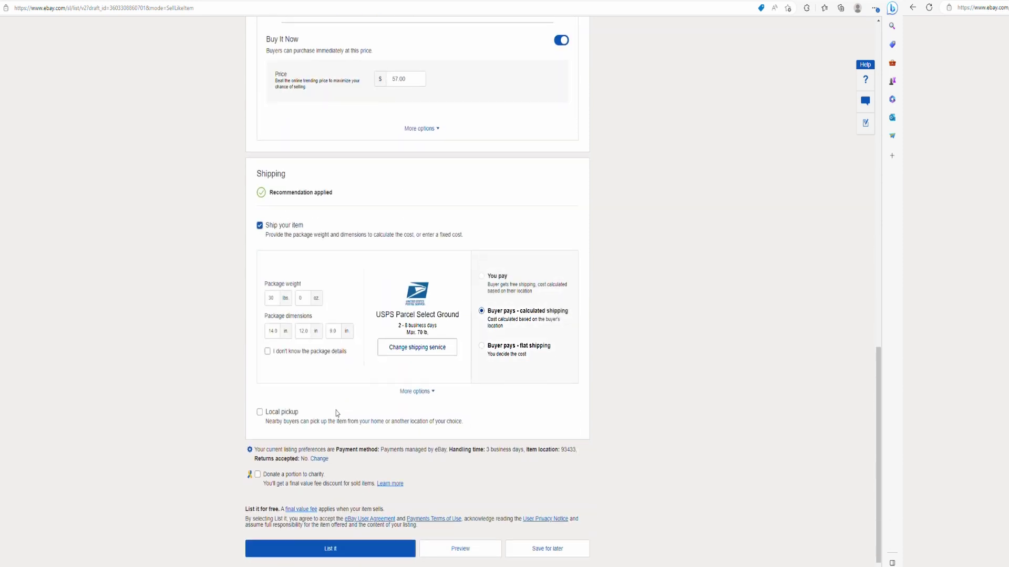
pyautogui.click(489, 278)
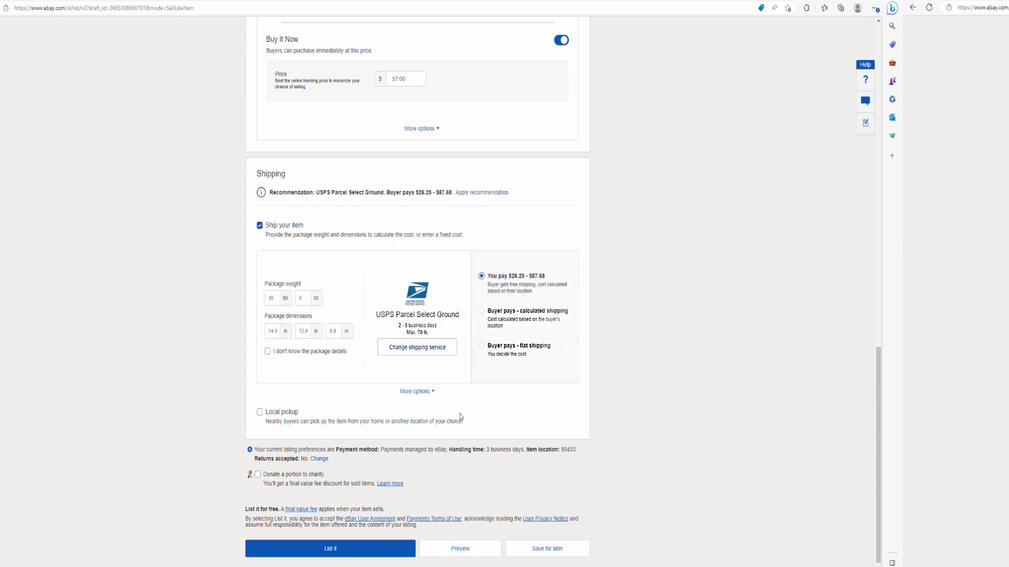
pyautogui.doubleClick(274, 304)
pyautogui.write('24')
pyautogui.click(513, 405)
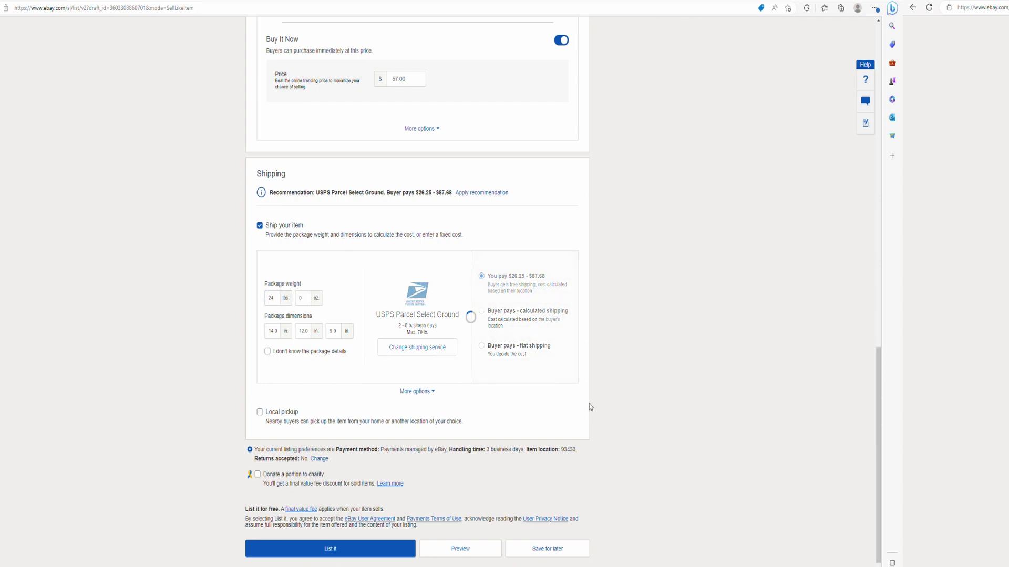
# Preview the listing, check its description, photos, title and price, and close the preview
pyautogui.scroll(-1, 335, 504)
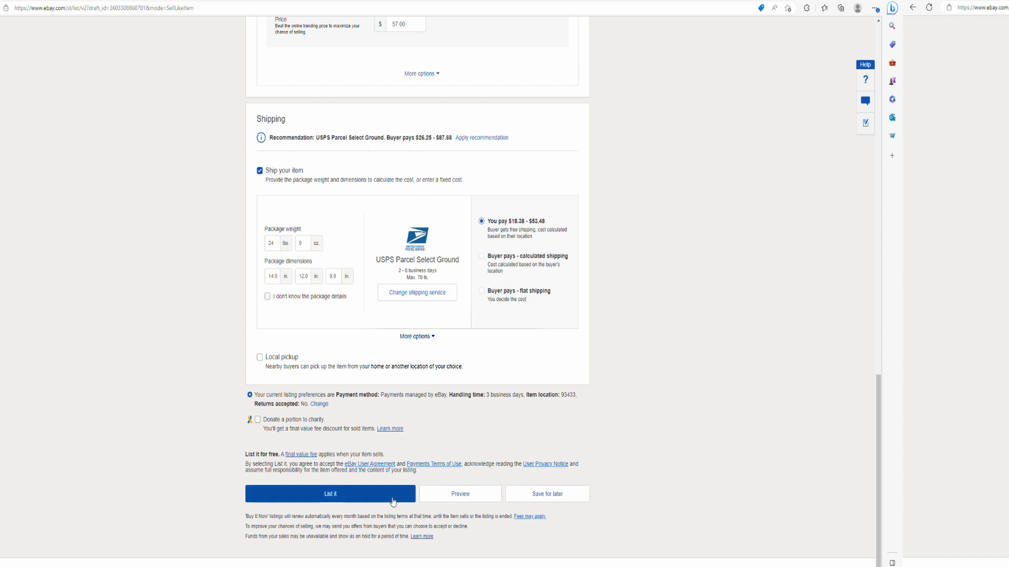
pyautogui.click(459, 493)
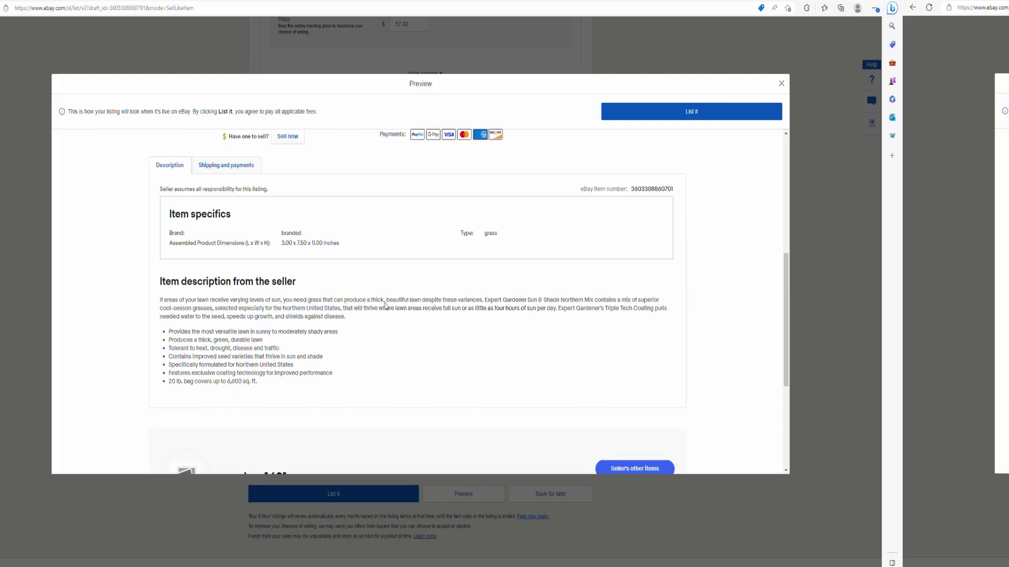
pyautogui.scroll(-1, 289, 363)
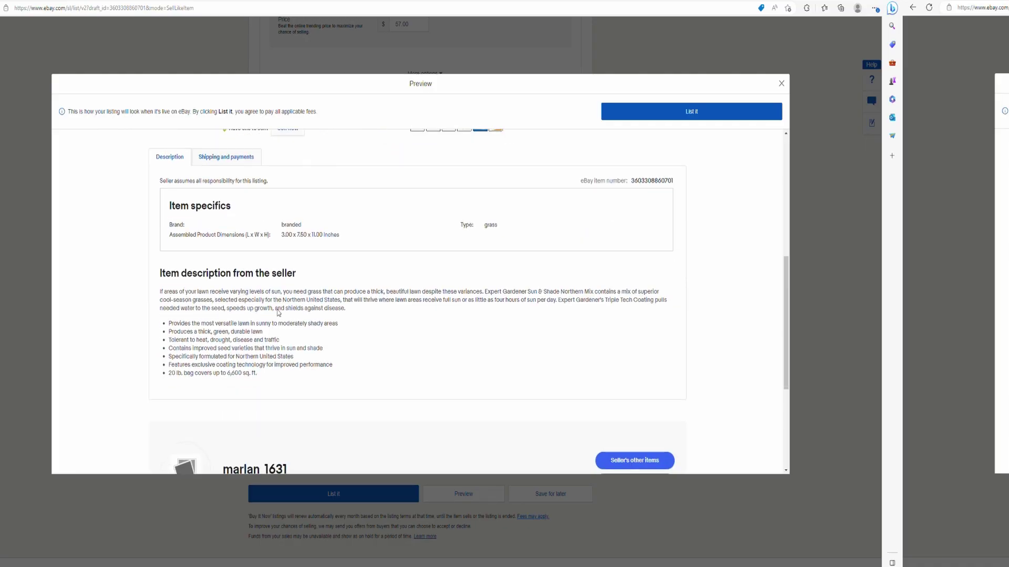
pyautogui.scroll(6, 279, 313)
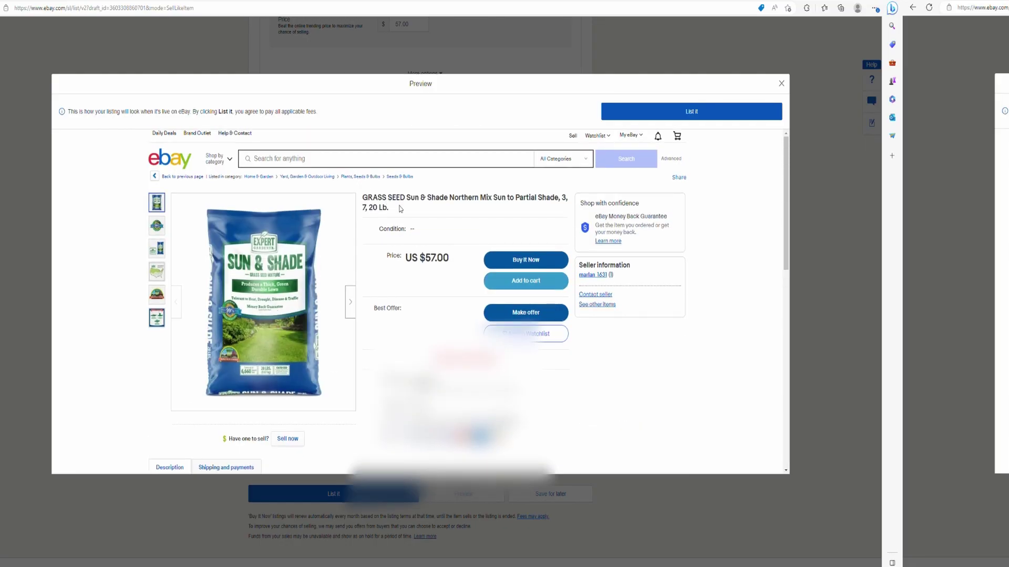
pyautogui.click(39, 44)
# Shorten the listing title to "GRASS SEED Sun & Shade Northern Mix Sun to Partial Shade 20 Lb."
pyautogui.scroll(15, 213, 138)
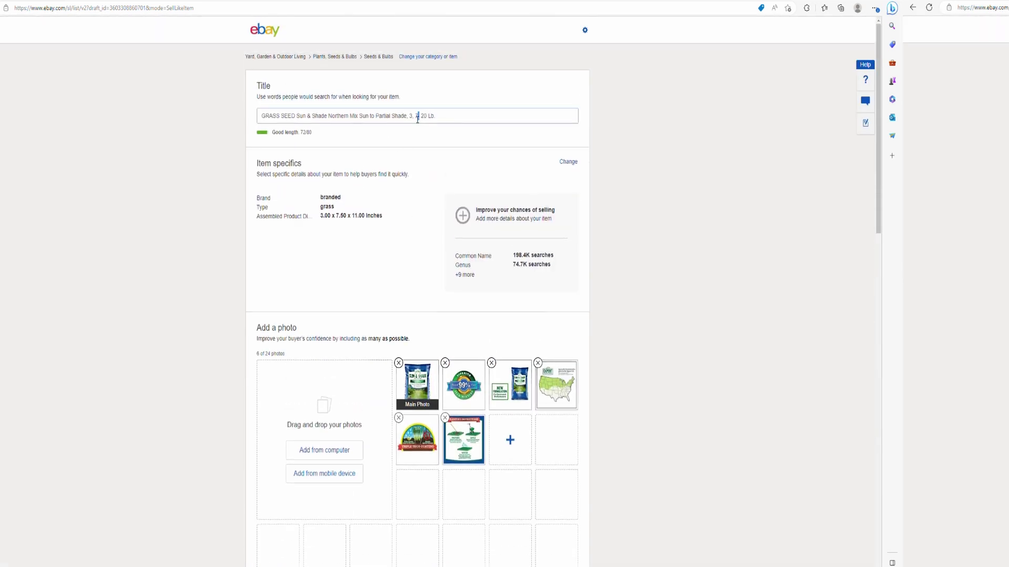
pyautogui.moveTo(419, 116); pyautogui.dragTo(409, 122)
pyautogui.press('BackSpace')
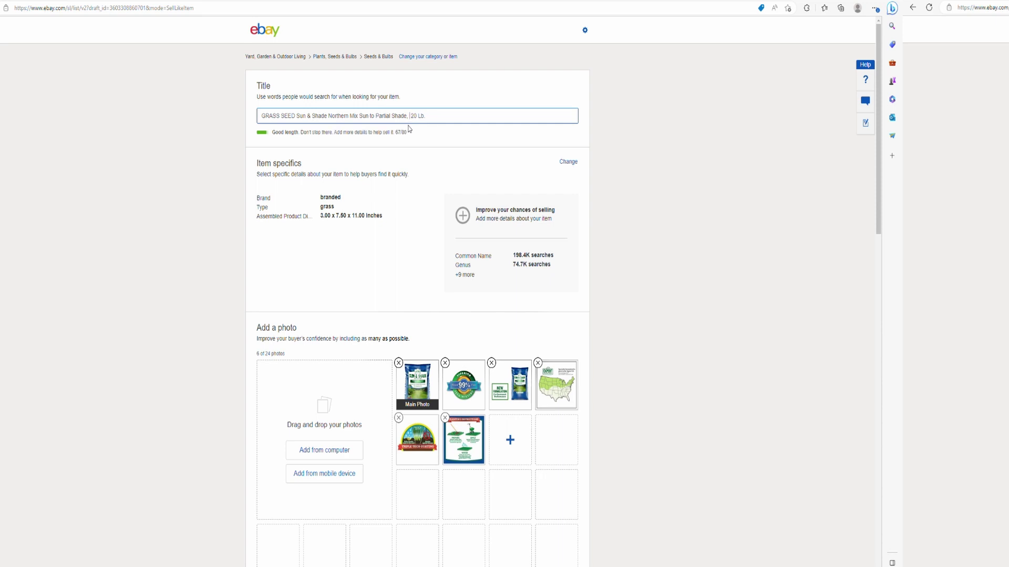
pyautogui.click(468, 148)
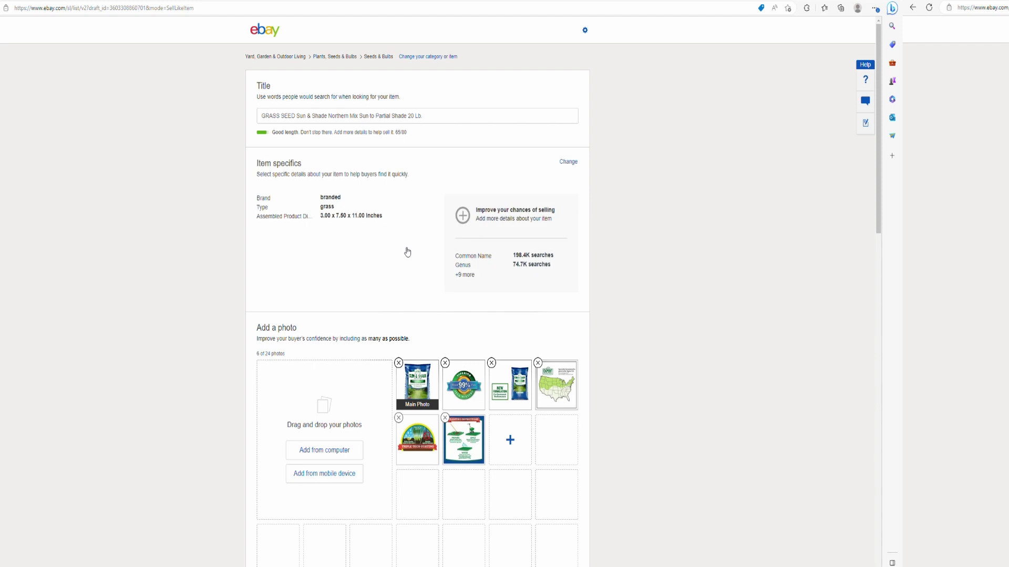
# Expand the item specifics and look over the recommended details and the rest of the listing form
pyautogui.scroll(-15, 407, 253)
pyautogui.scroll(15, 407, 261)
pyautogui.click(471, 281)
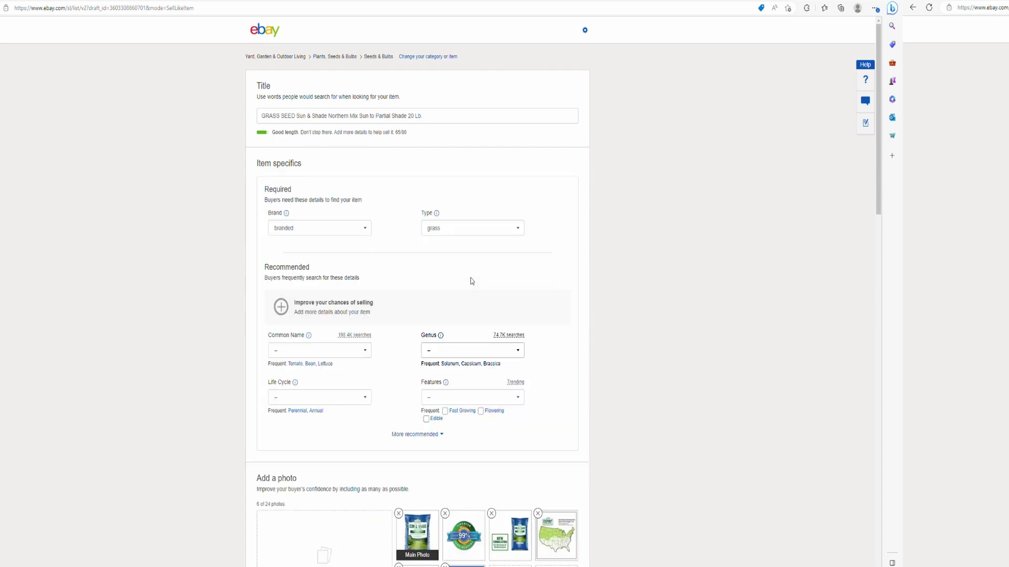
pyautogui.scroll(-15, 369, 273)
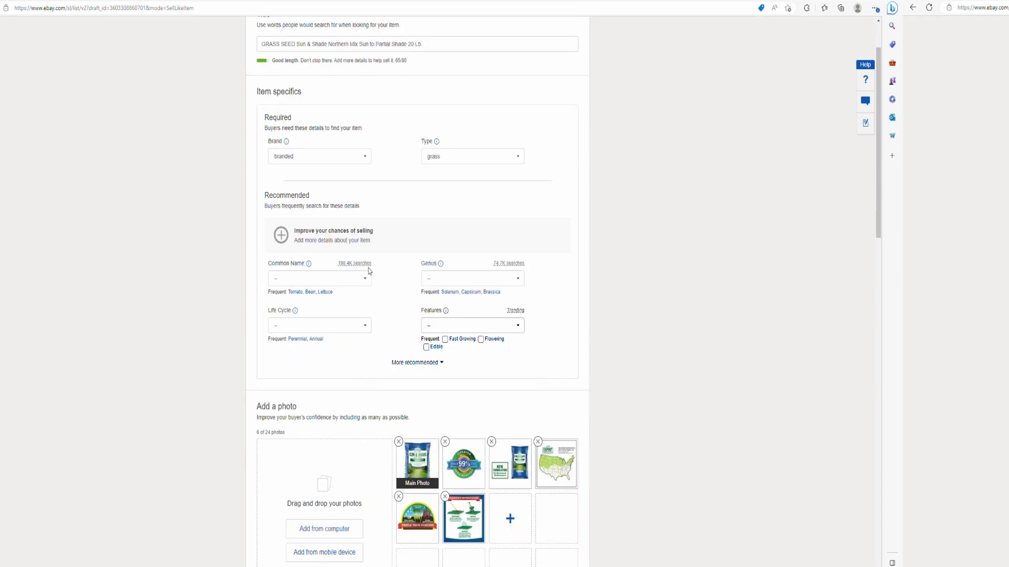
pyautogui.scroll(-5, 369, 277)
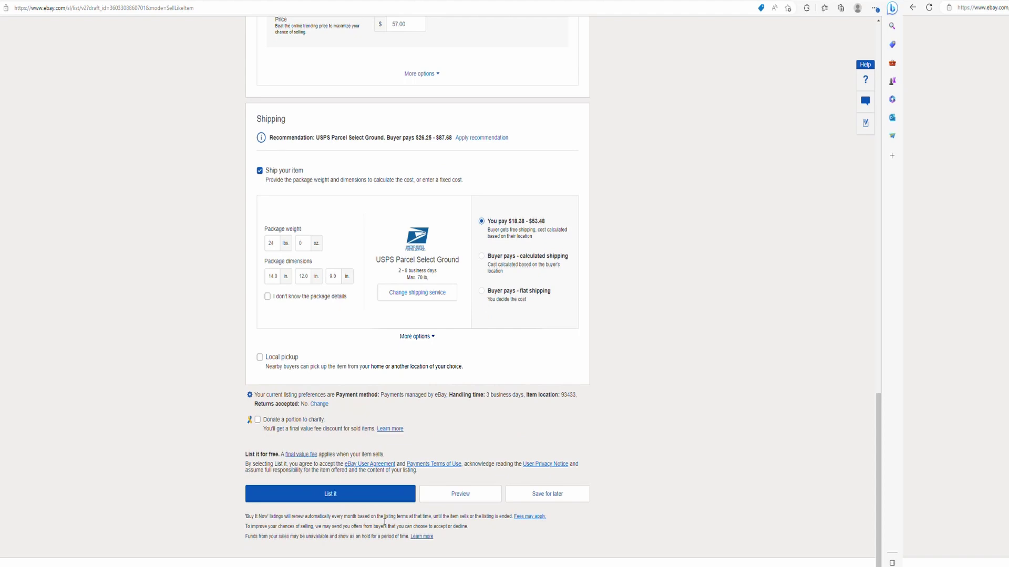
# Preview the revised listing and examine its title, price, item specifics and seller description
pyautogui.click(461, 493)
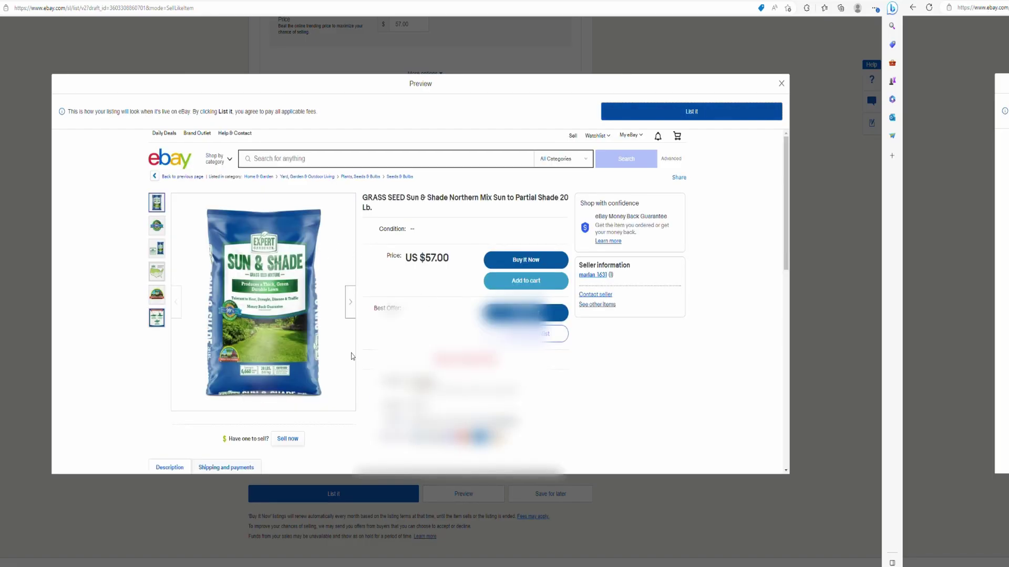
pyautogui.scroll(-4, 257, 325)
pyautogui.scroll(3, 442, 244)
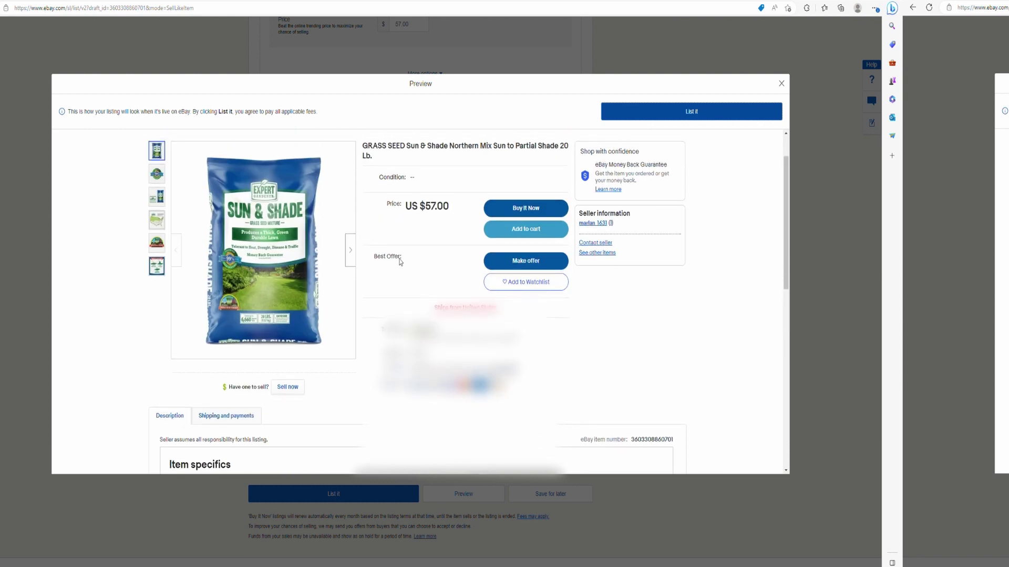
pyautogui.scroll(-6, 409, 245)
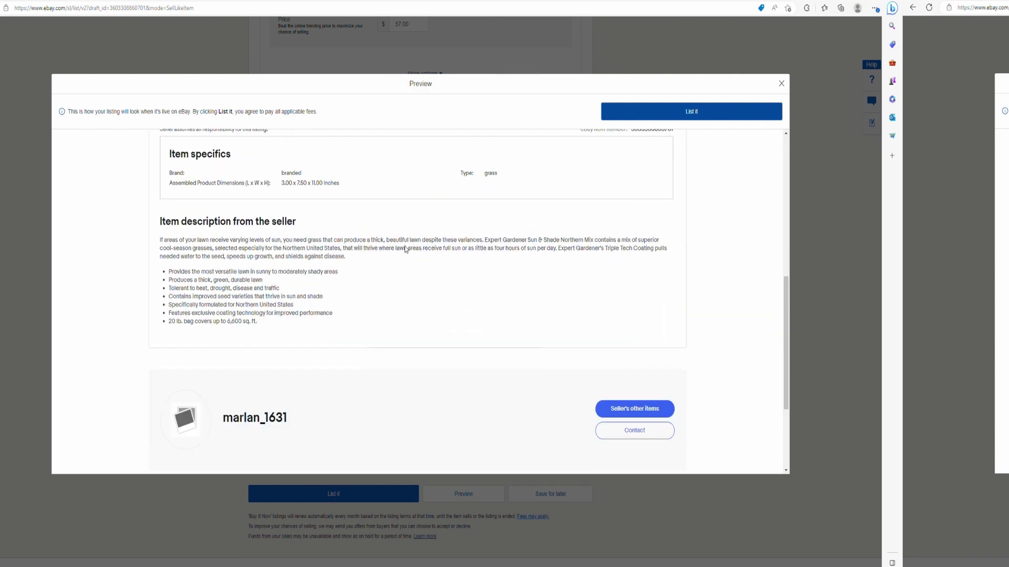
pyautogui.scroll(-3, 273, 338)
pyautogui.scroll(5, 198, 312)
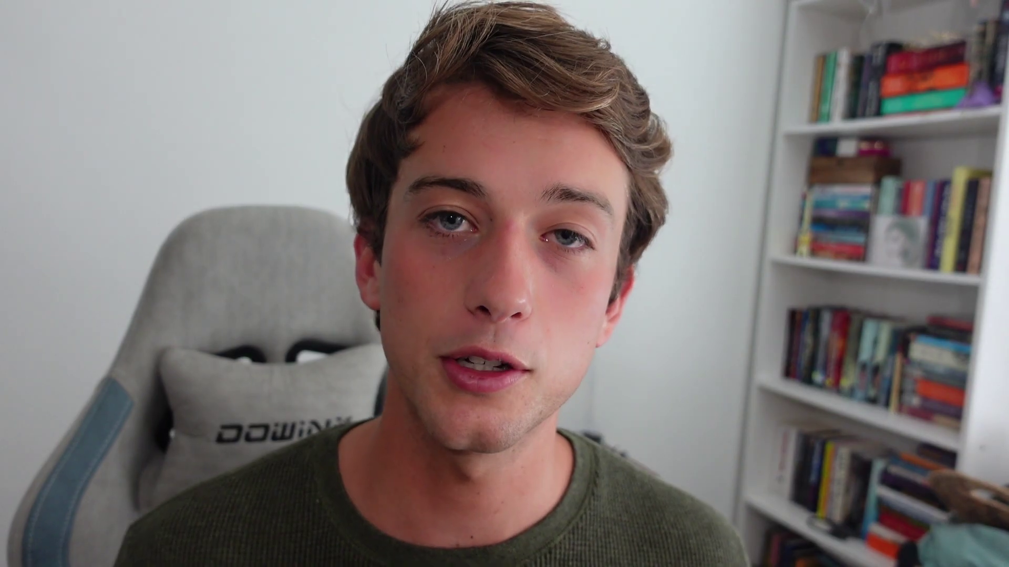